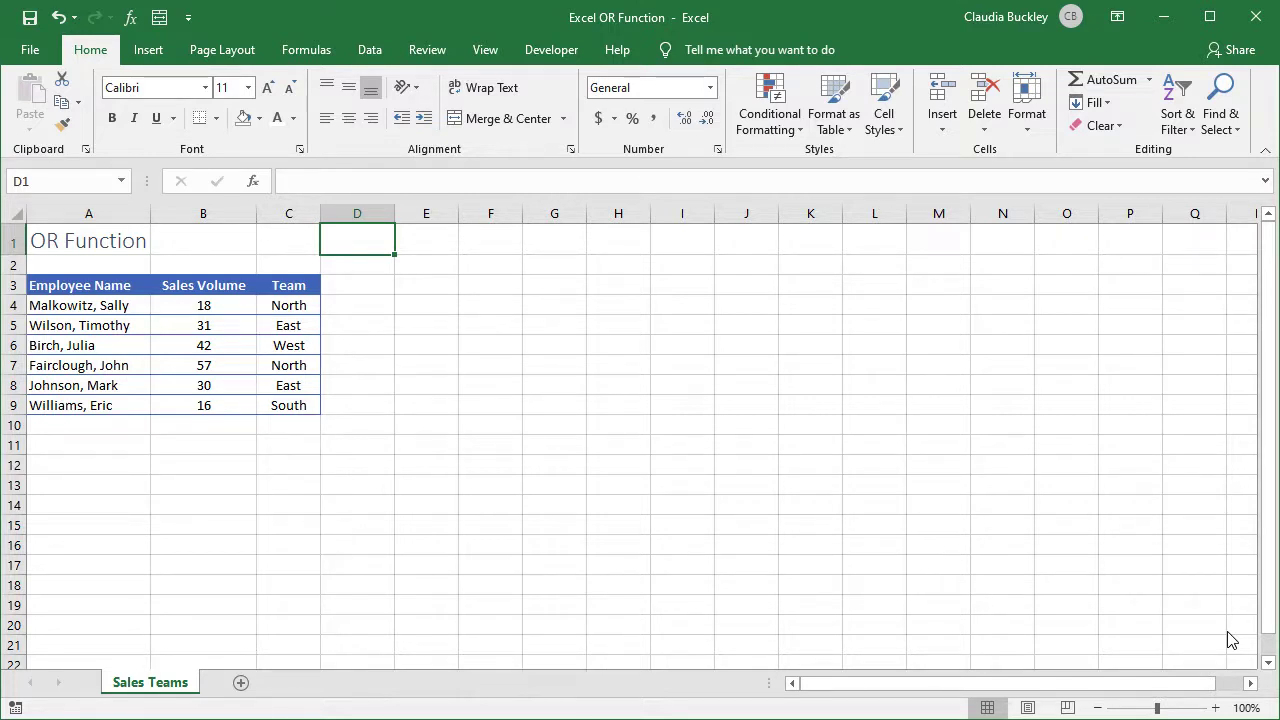
# Enter the formula =OR(B4>30,C4="north") in cell D4 to test the first employee's sales volume and team
pyautogui.click(366, 304)
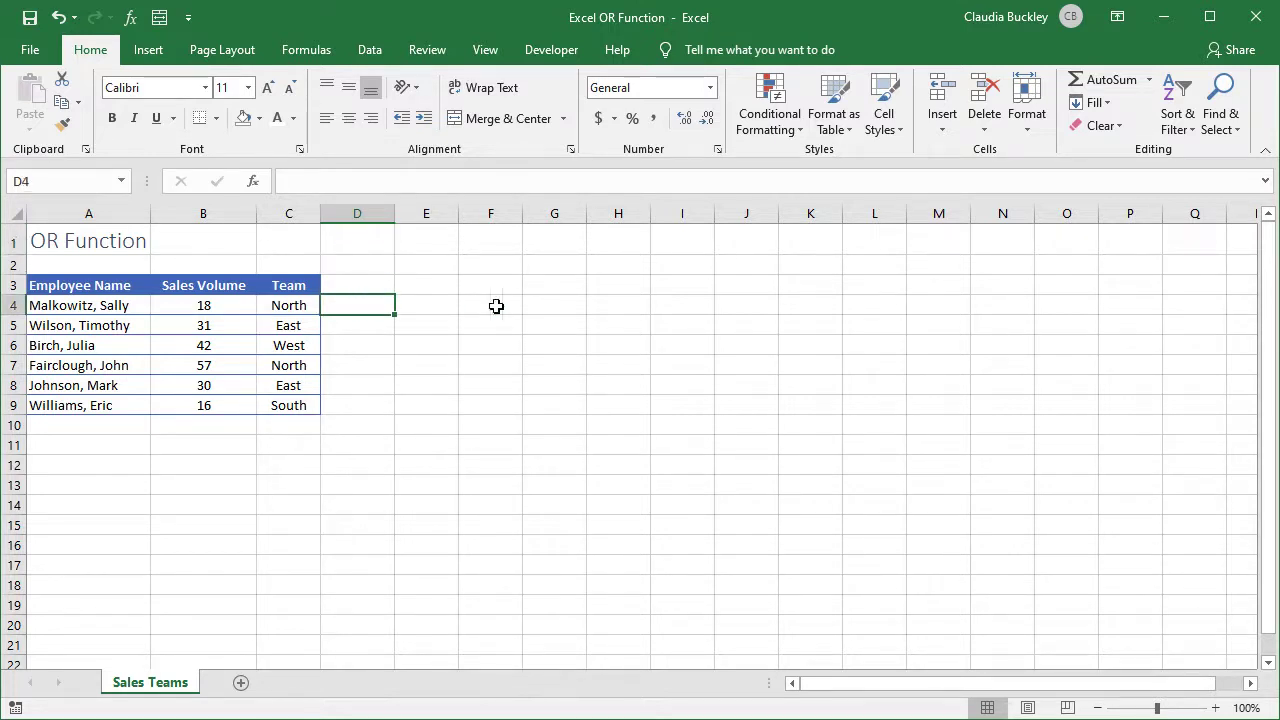
pyautogui.write('=')
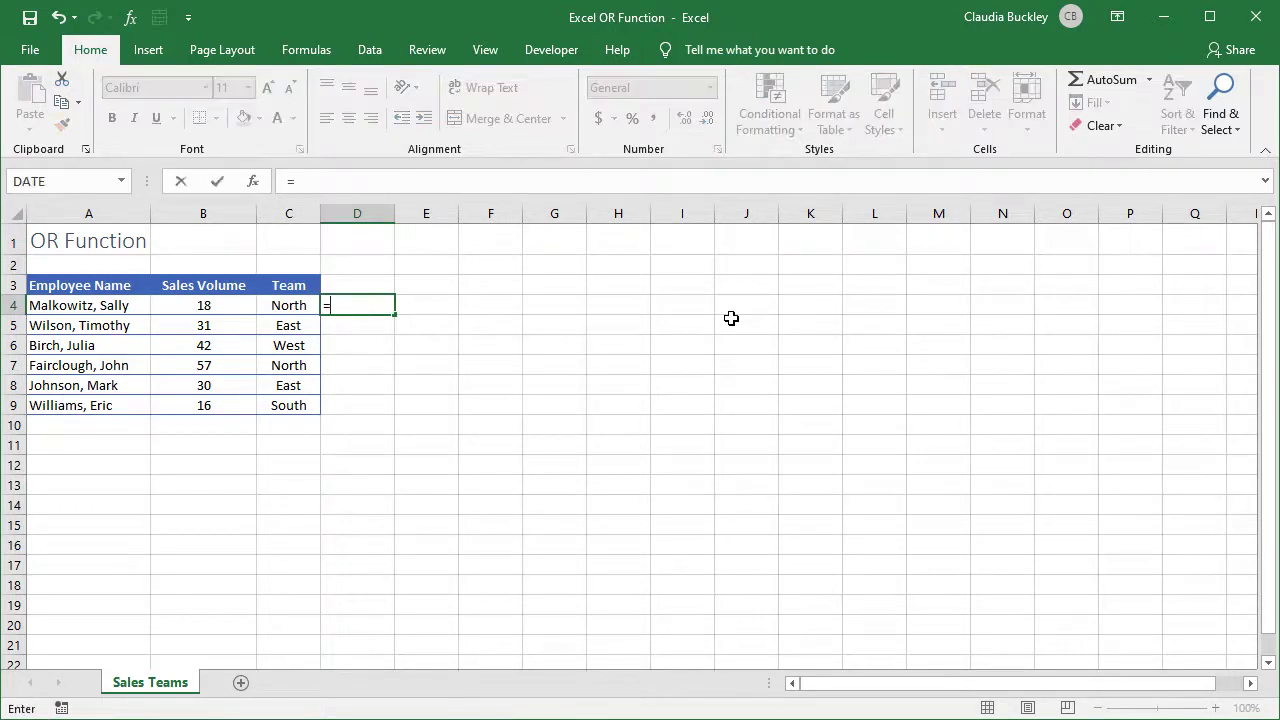
pyautogui.write('or(')
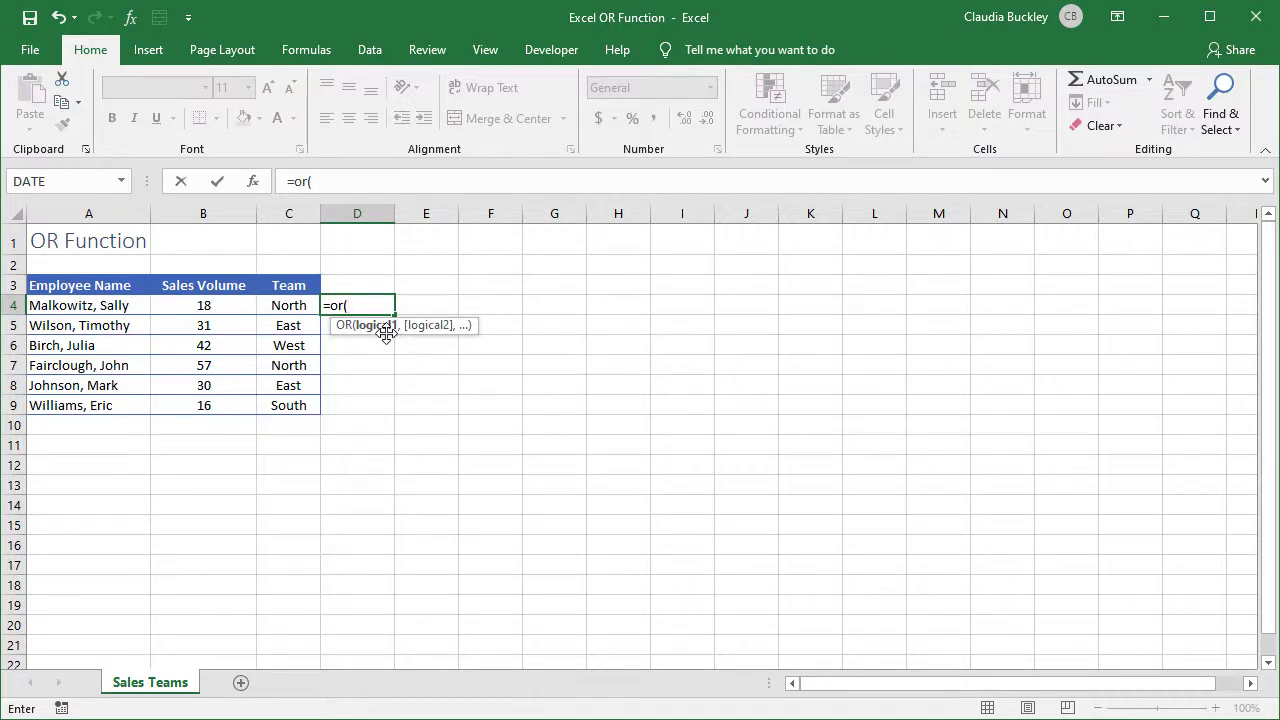
pyautogui.click(236, 311)
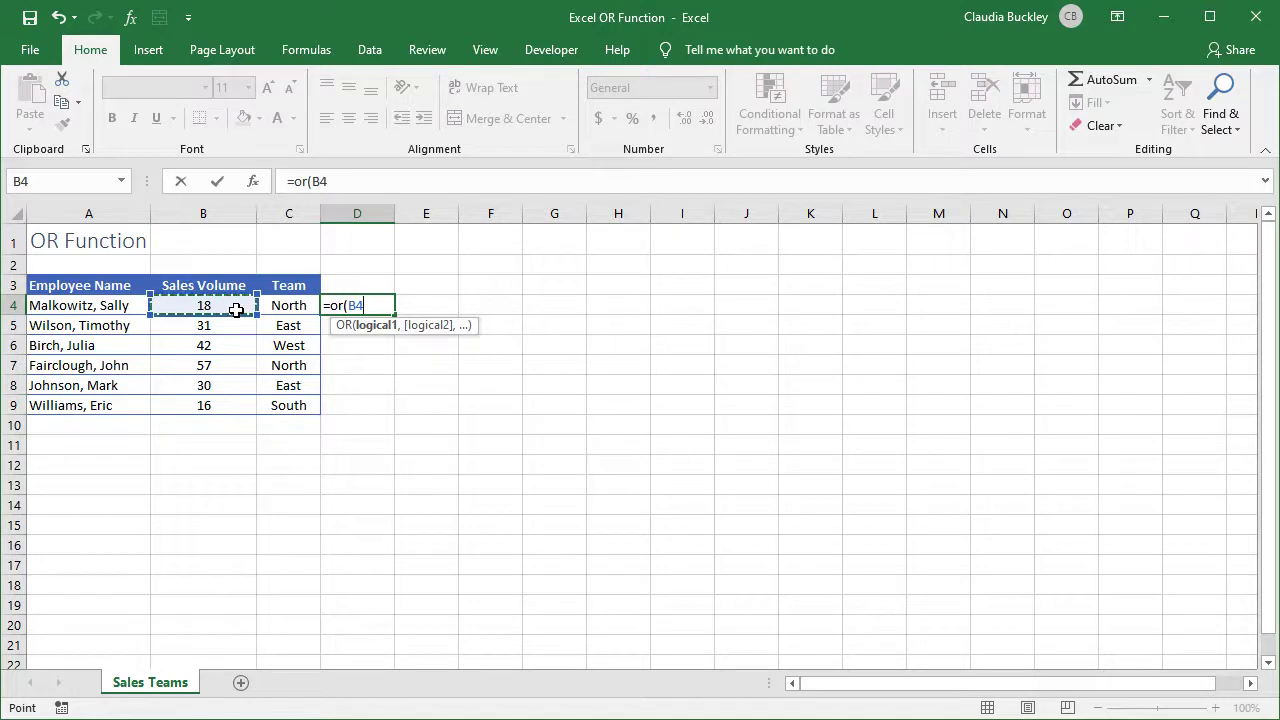
pyautogui.write('>30,')
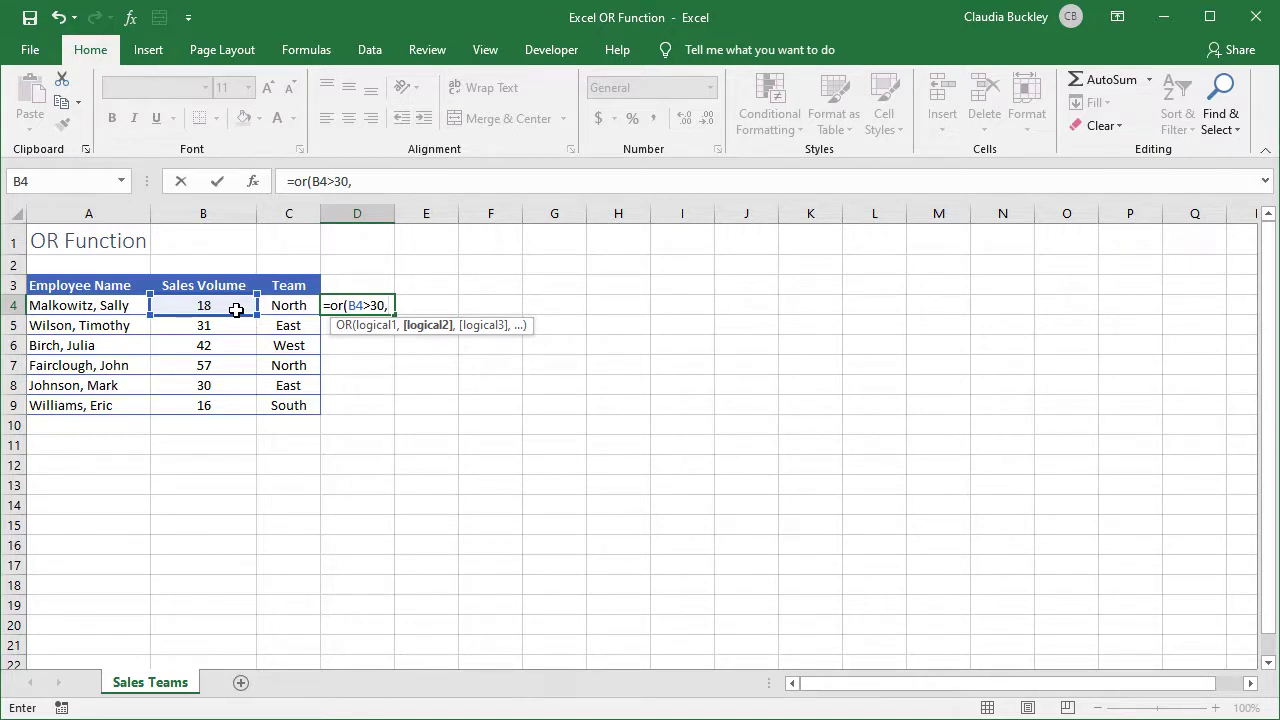
pyautogui.click(298, 306)
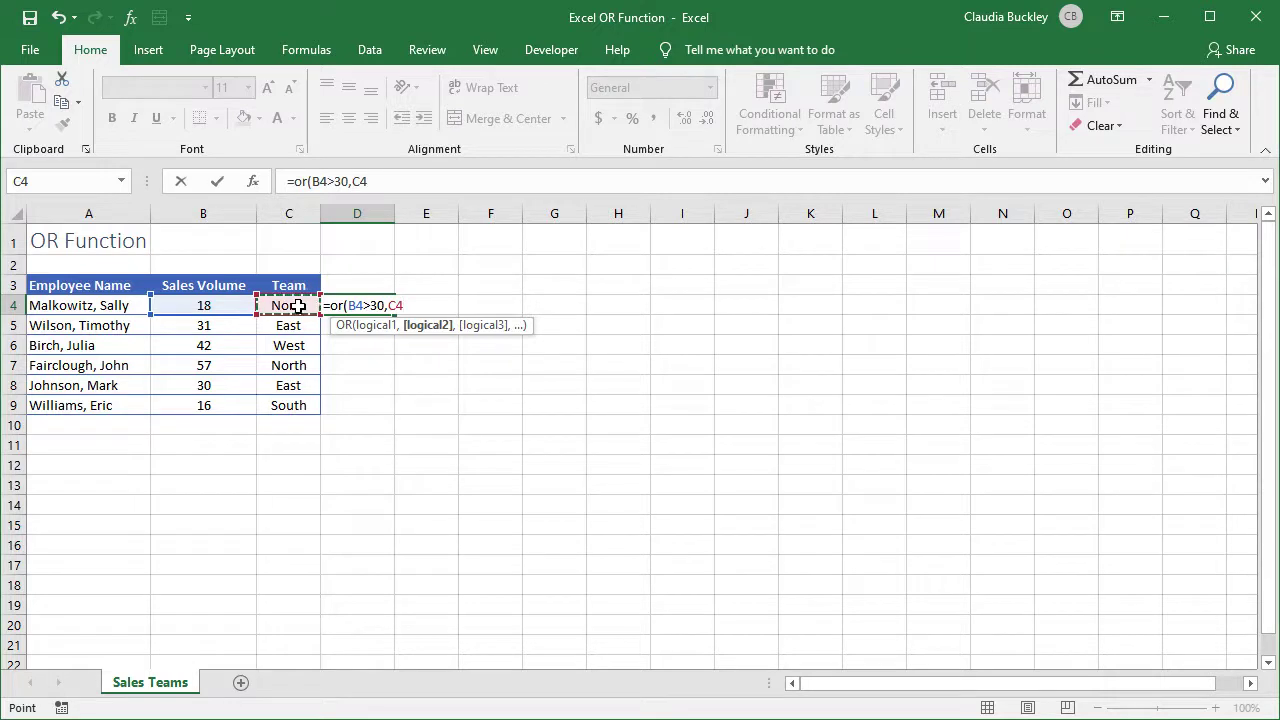
pyautogui.write('="north"')
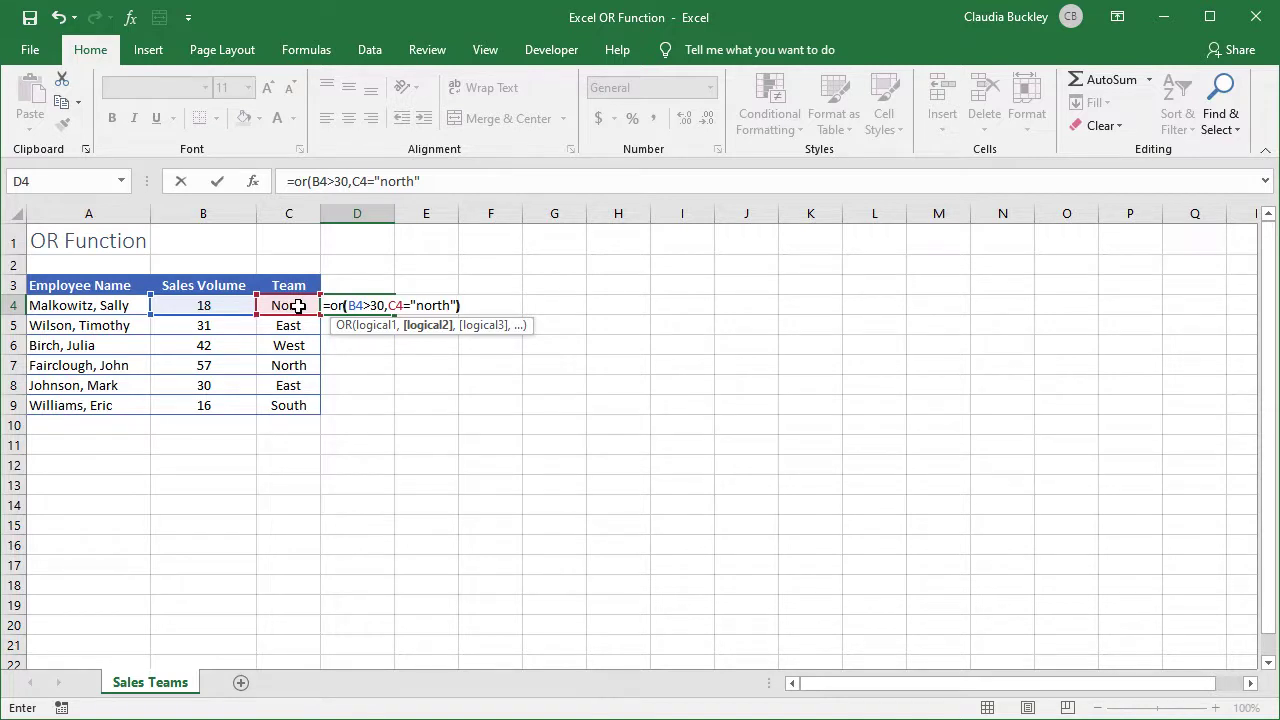
pyautogui.write(')')
pyautogui.press('Return')
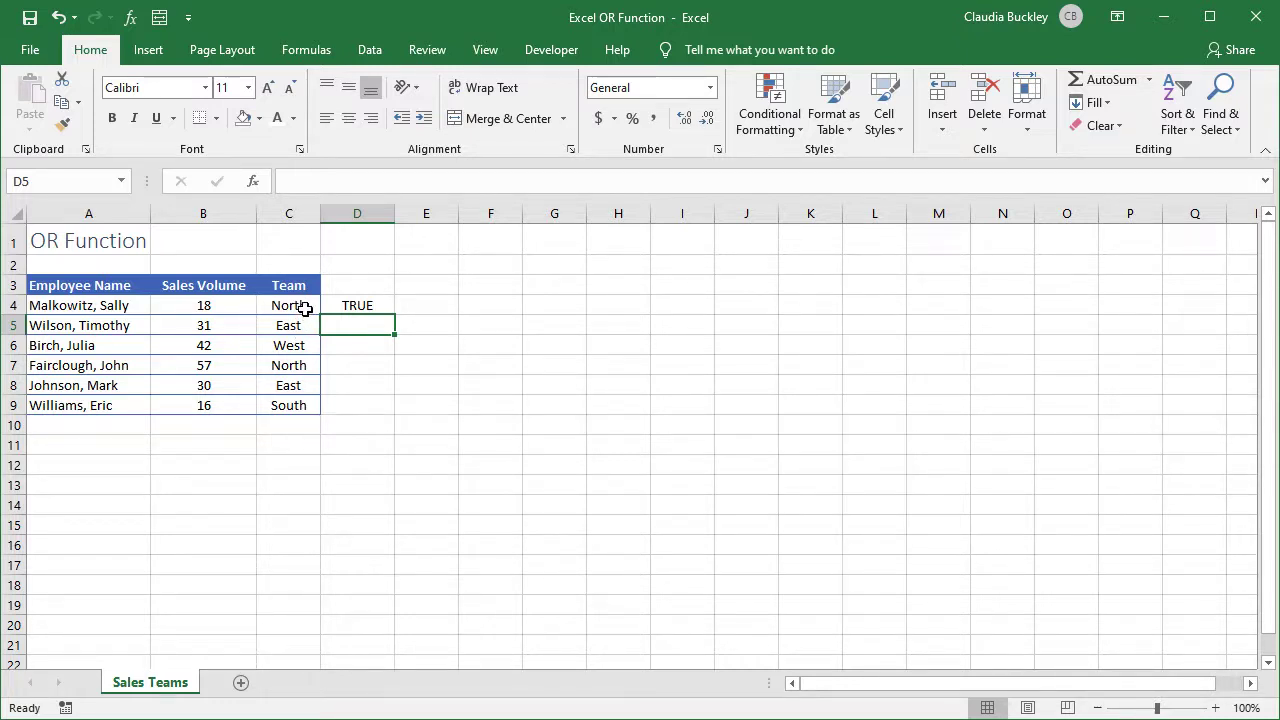
# Fill the OR formula from D4 down to D9 and check it against the data in rows 8 and 9
pyautogui.click(305, 309)
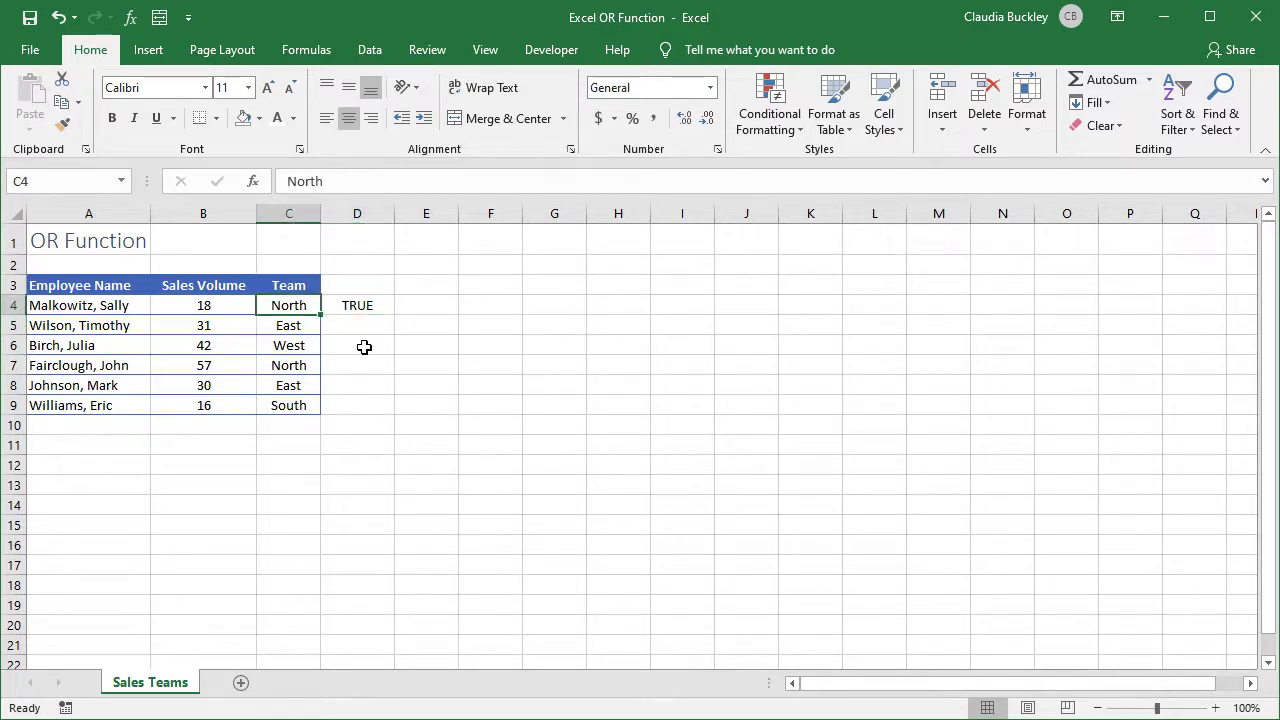
pyautogui.click(372, 306)
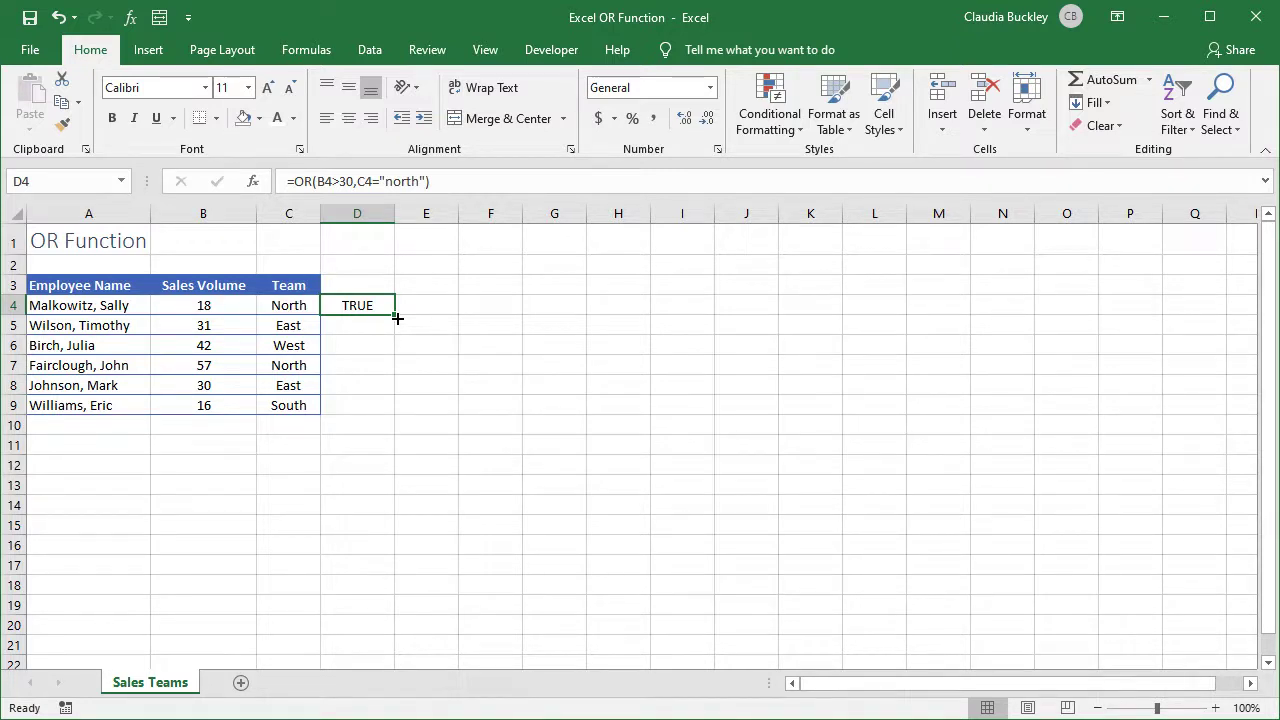
pyautogui.doubleClick(397, 318)
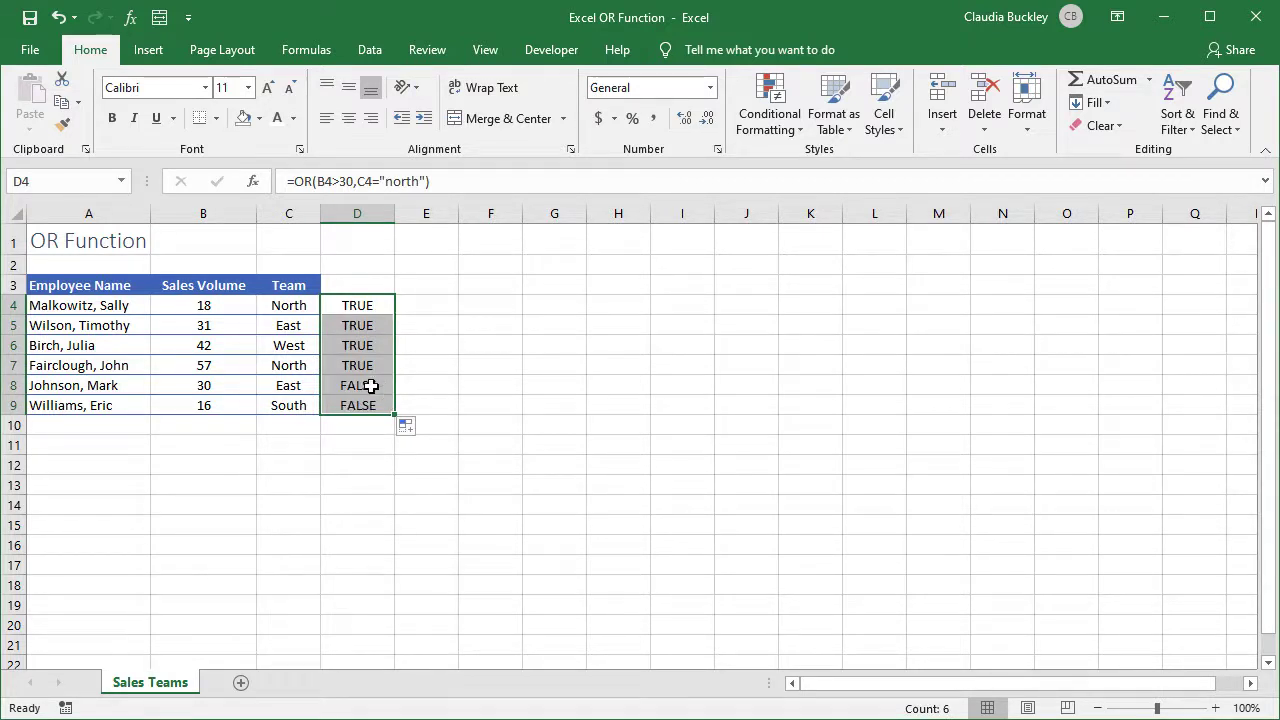
pyautogui.click(371, 391)
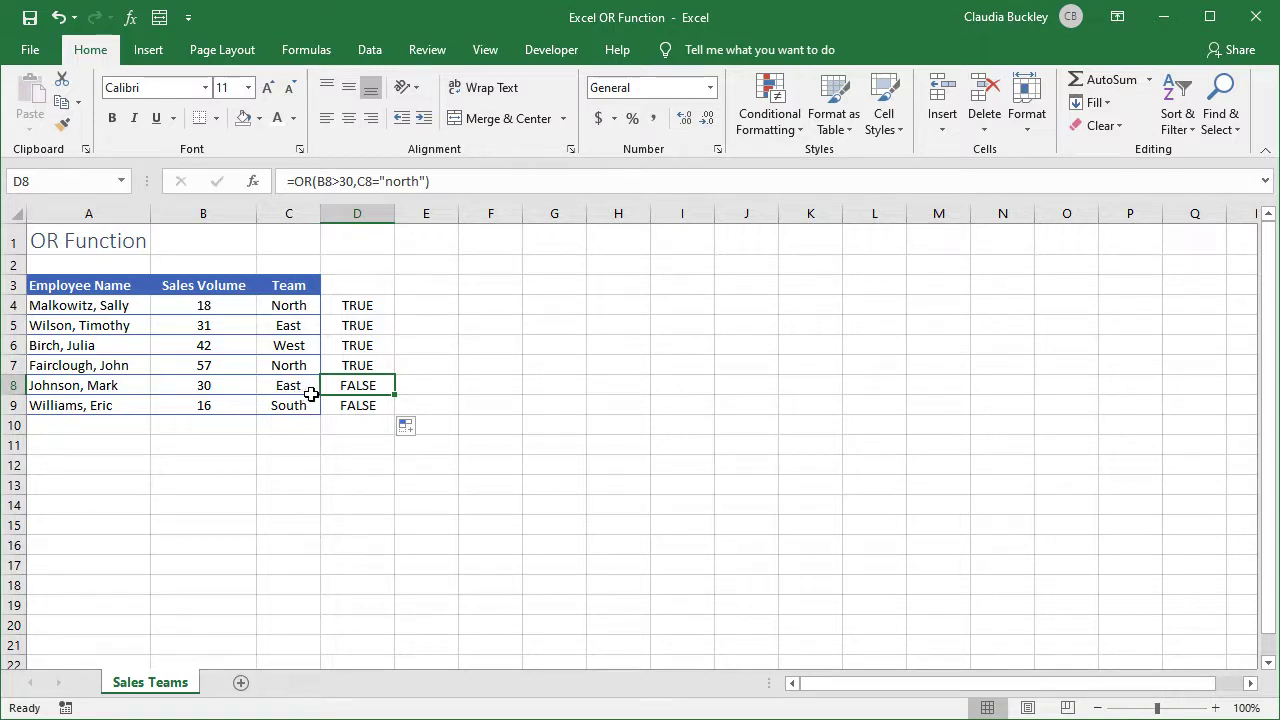
pyautogui.moveTo(246, 406); pyautogui.dragTo(288, 405)
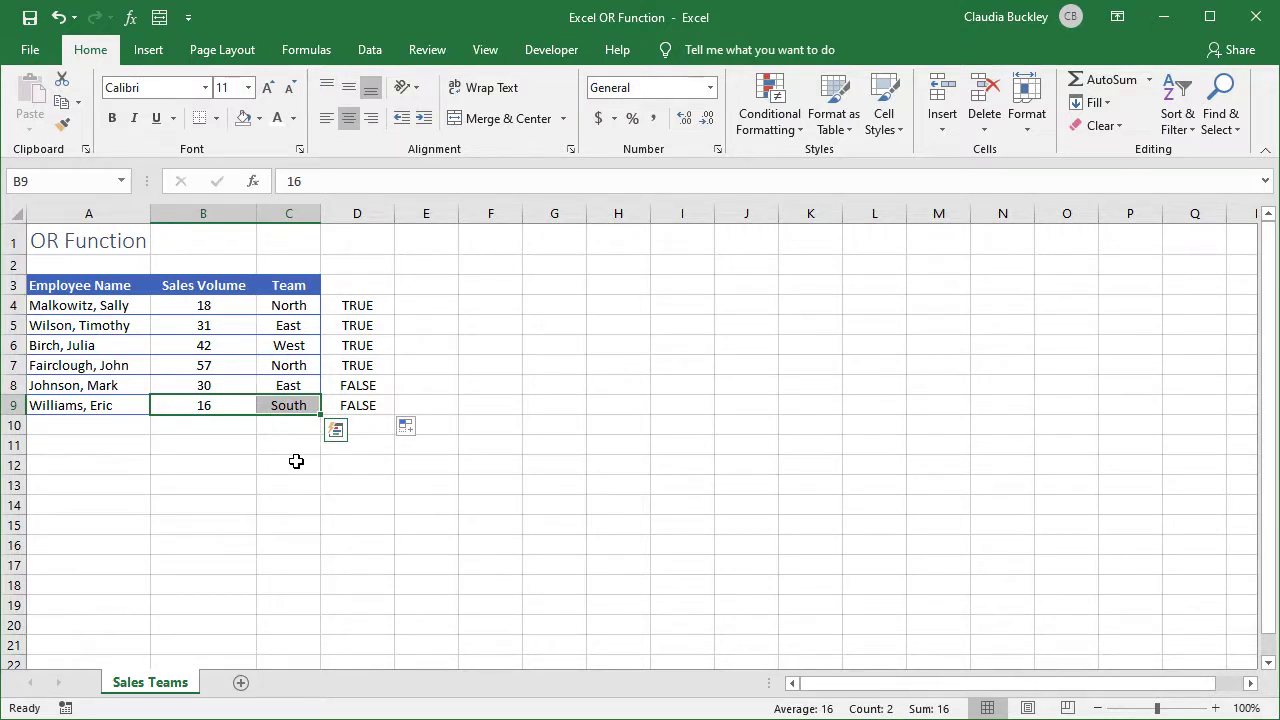
pyautogui.click(345, 405)
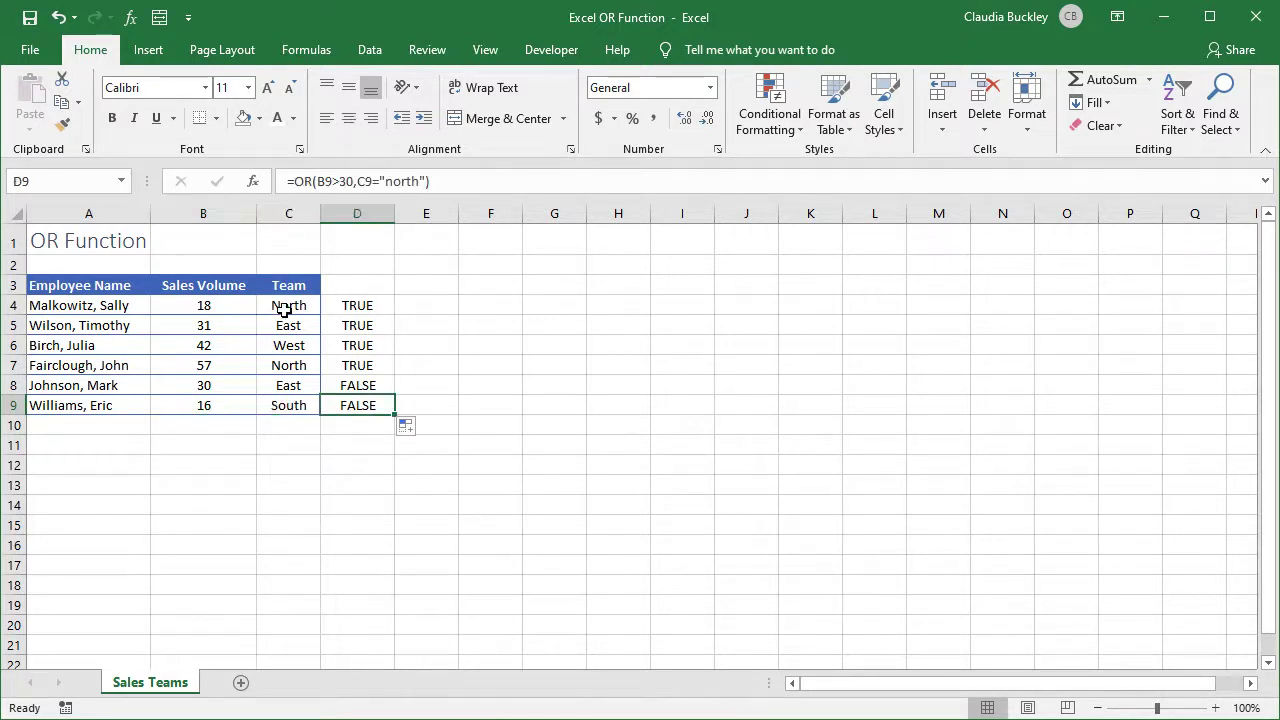
# Add filters to the employee table and filter column D to show only the TRUE rows
pyautogui.click(288, 305)
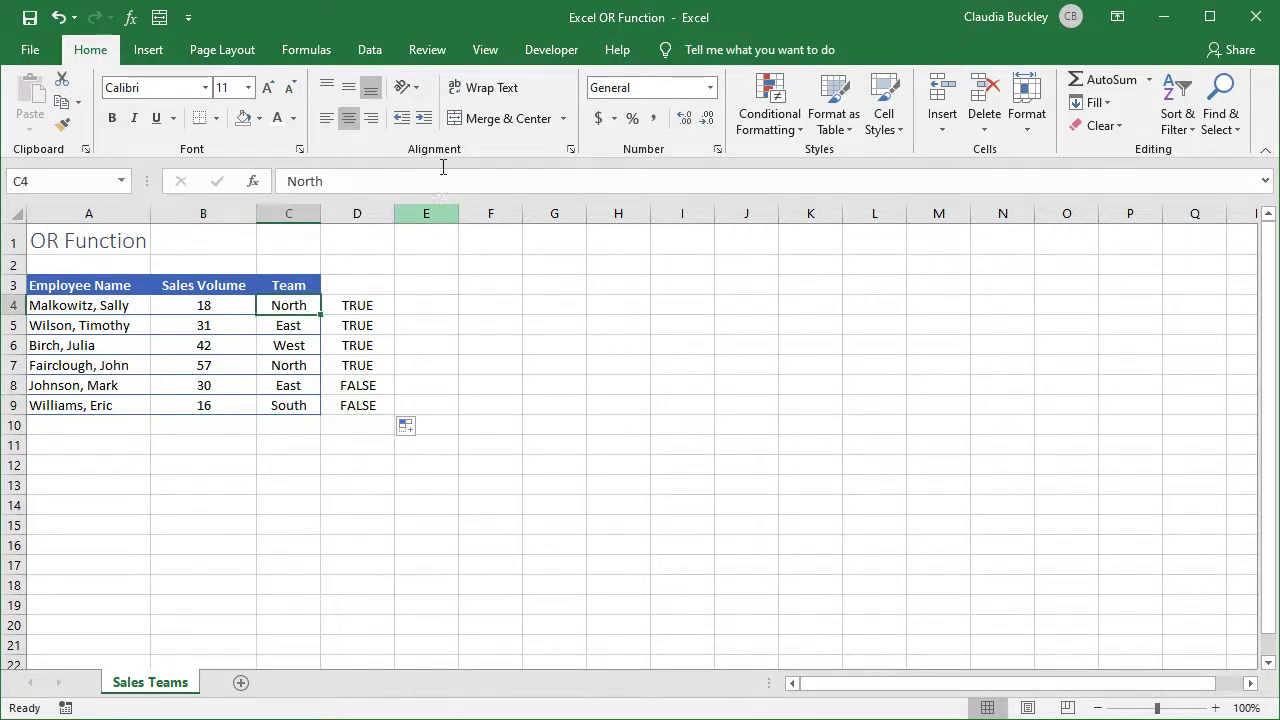
pyautogui.click(370, 50)
pyautogui.click(637, 105)
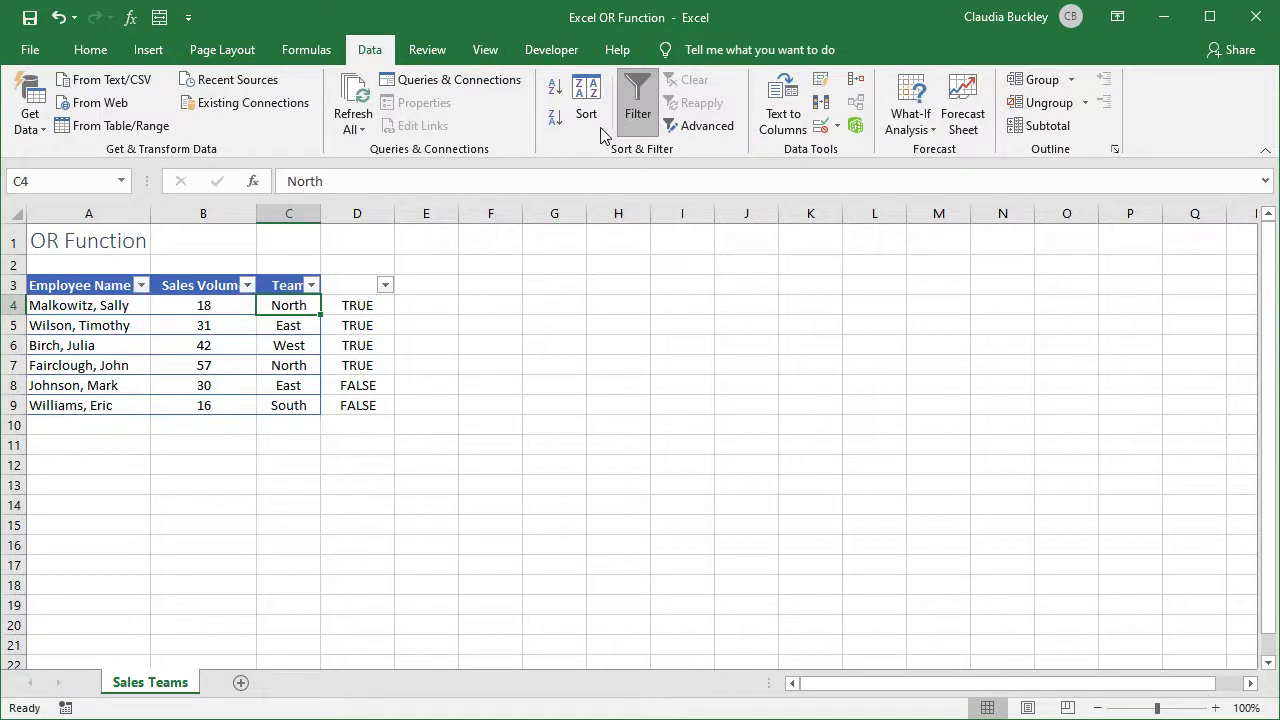
pyautogui.click(385, 287)
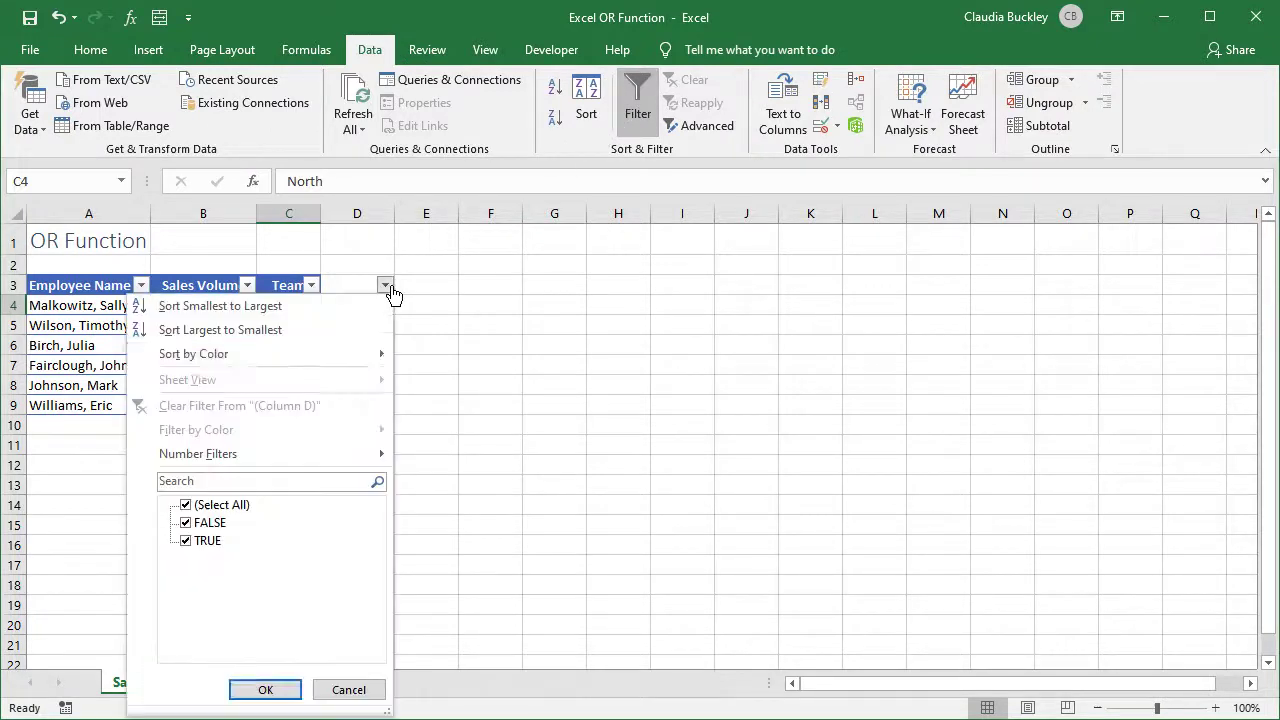
pyautogui.click(232, 505)
pyautogui.click(206, 540)
pyautogui.click(266, 690)
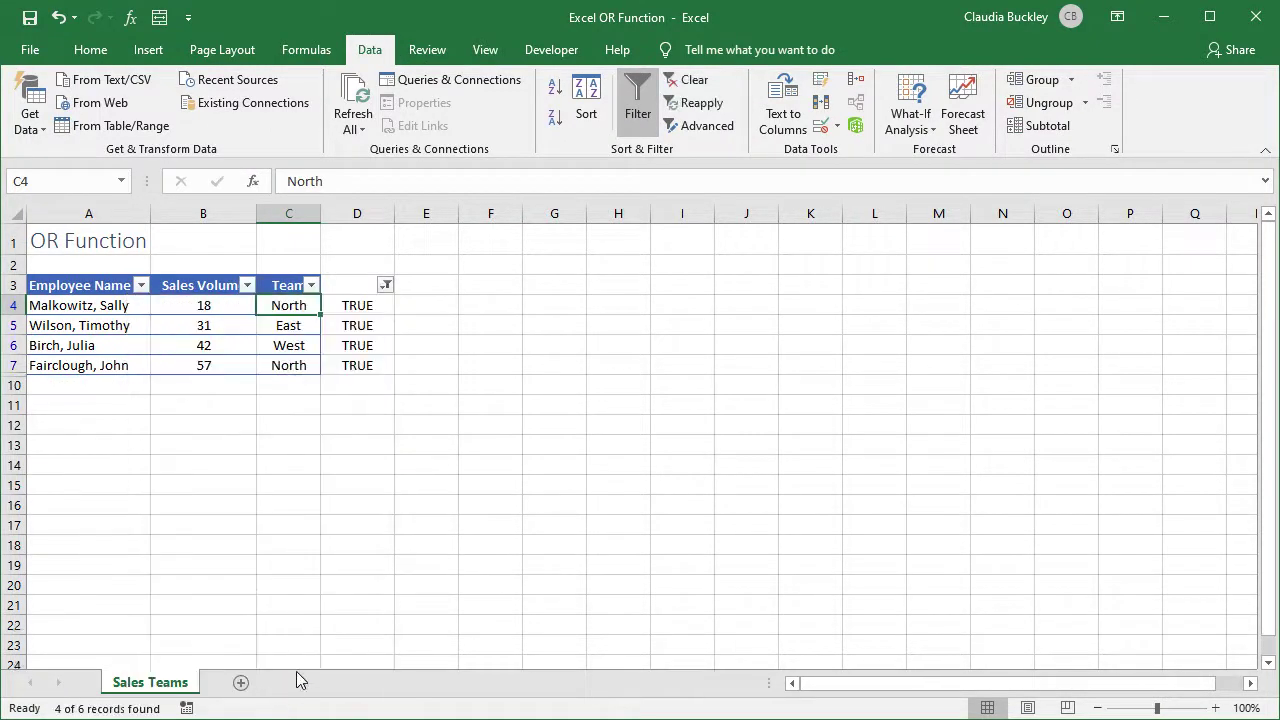
pyautogui.click(431, 364)
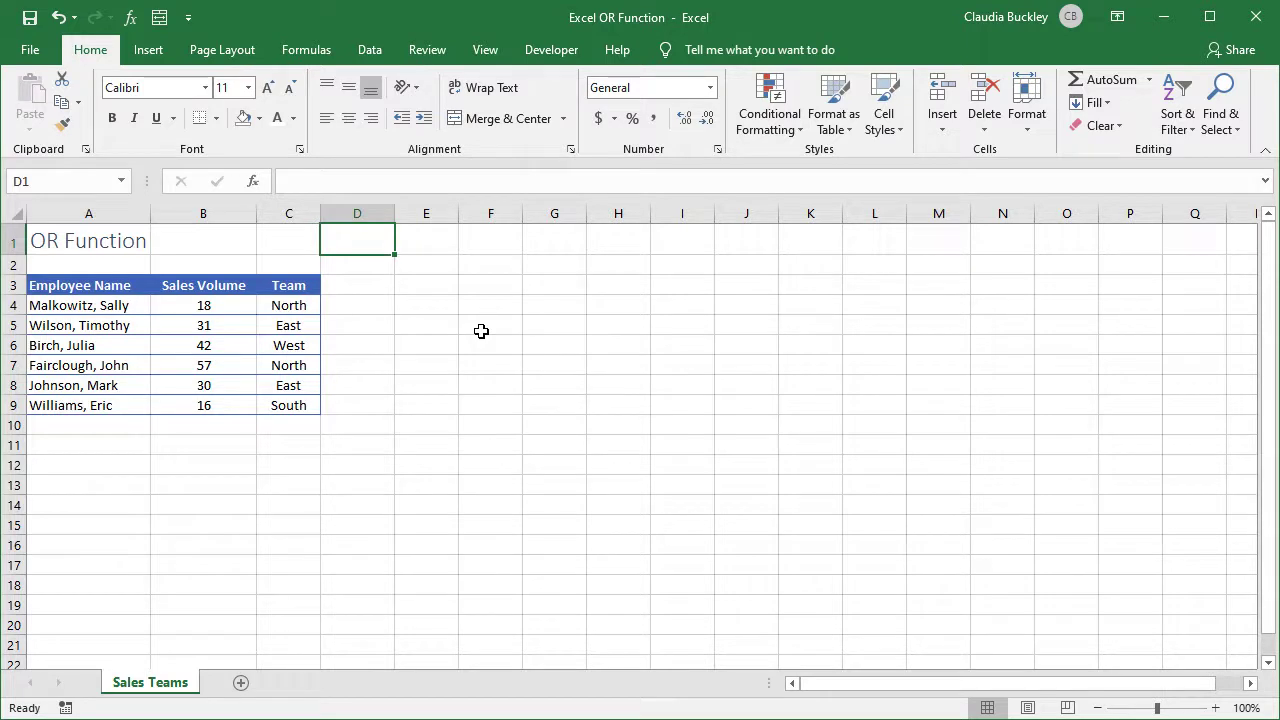
# Enter =IF(OR(B4>30,C4="north"),"Bonus","") in D4 of the unfiltered table to flag the first employee's bonus
pyautogui.click(359, 302)
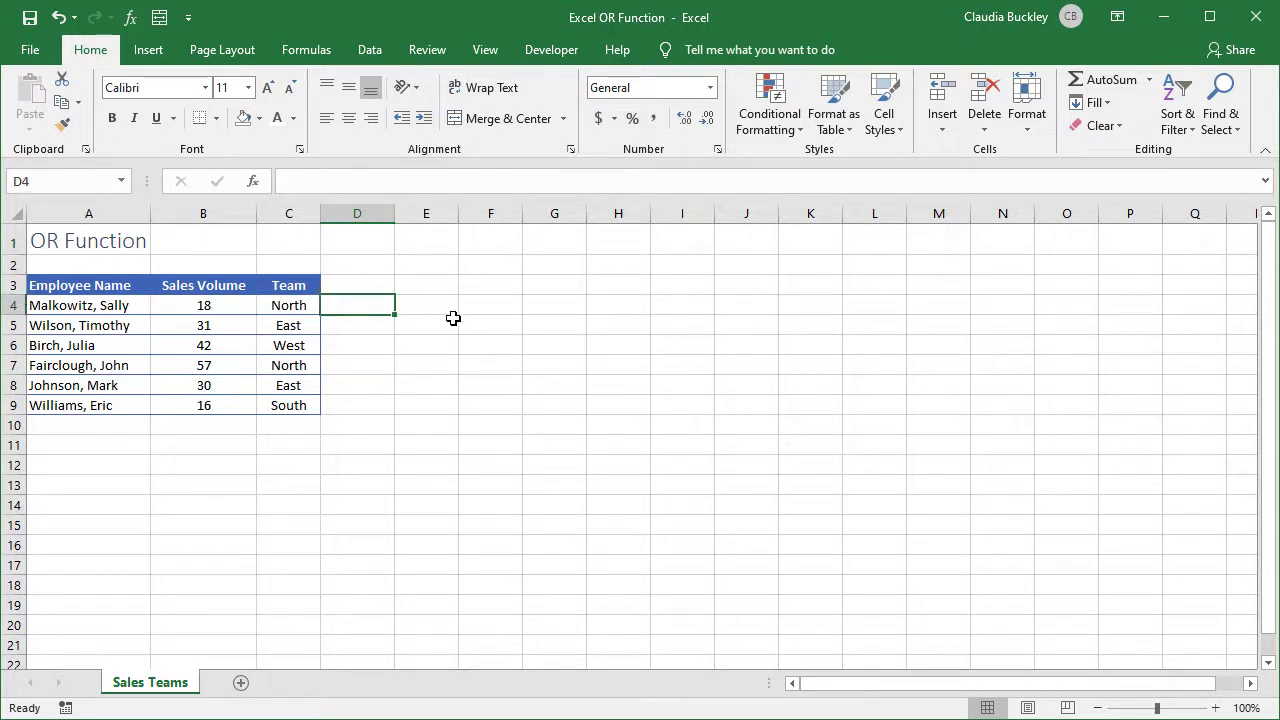
pyautogui.write('=if(')
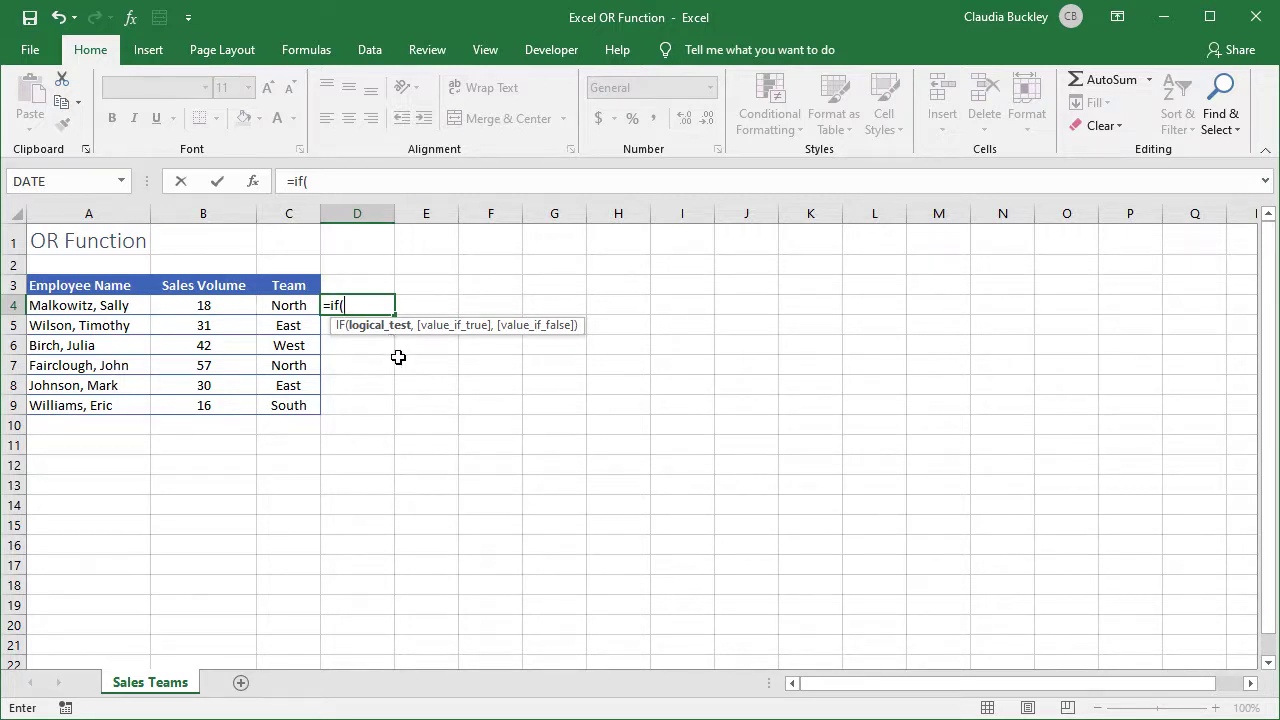
pyautogui.write('or')
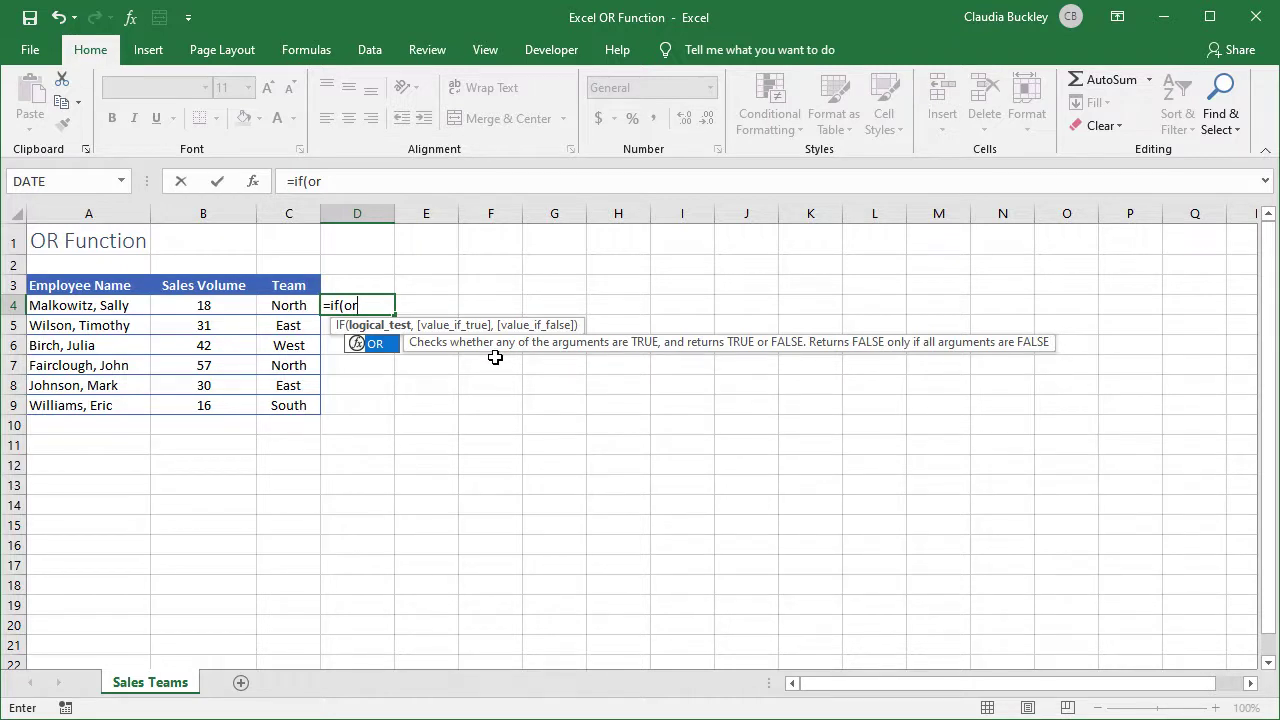
pyautogui.write('(')
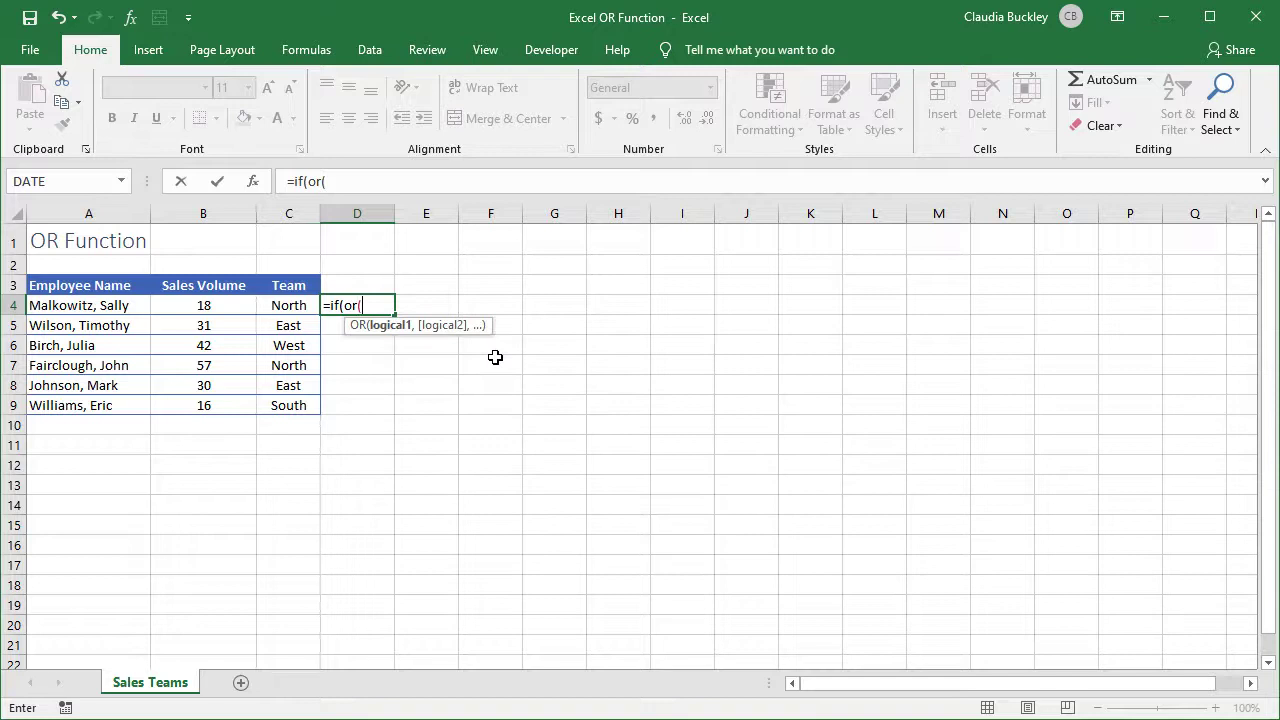
pyautogui.click(240, 309)
pyautogui.write('>30')
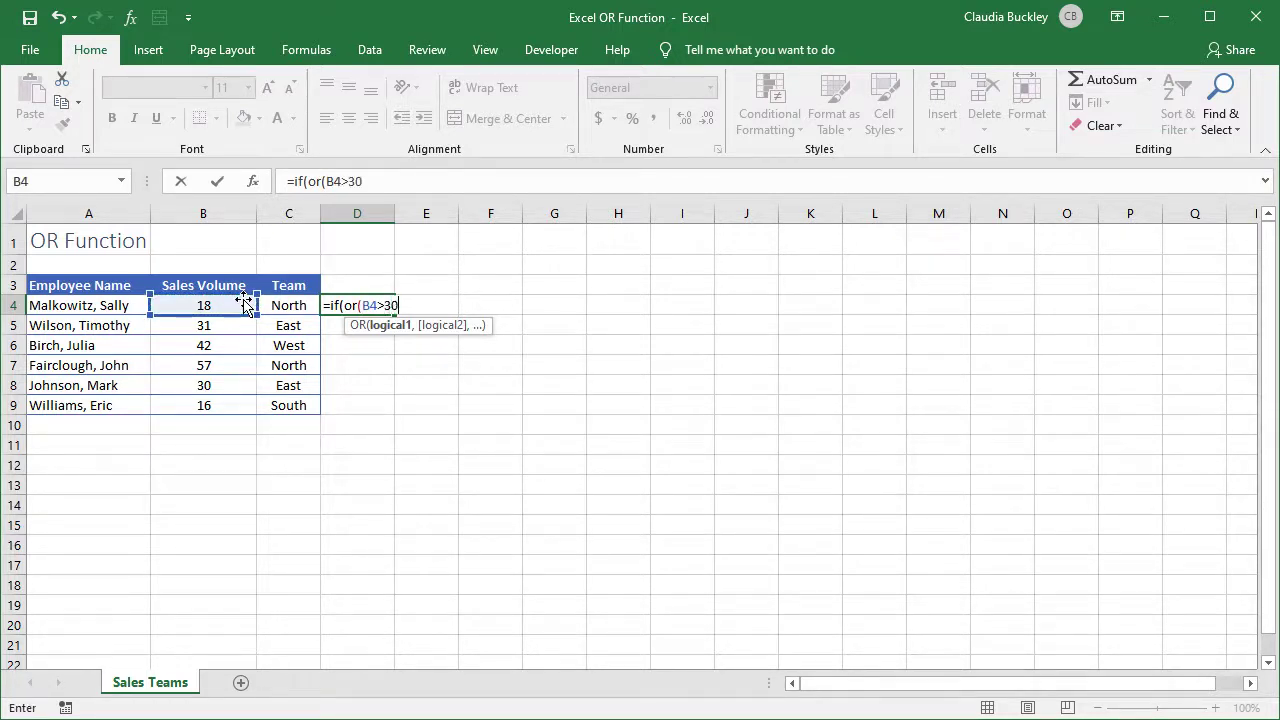
pyautogui.write(',')
pyautogui.press('Left')
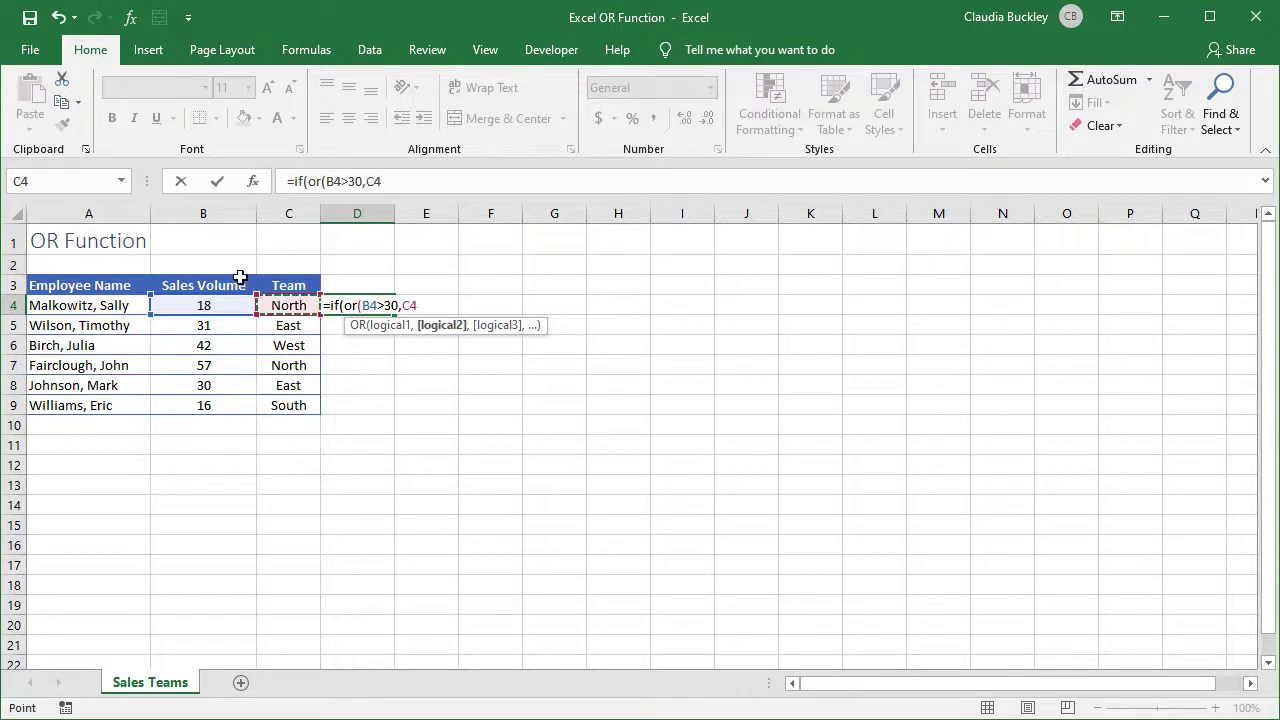
pyautogui.write('="north"')
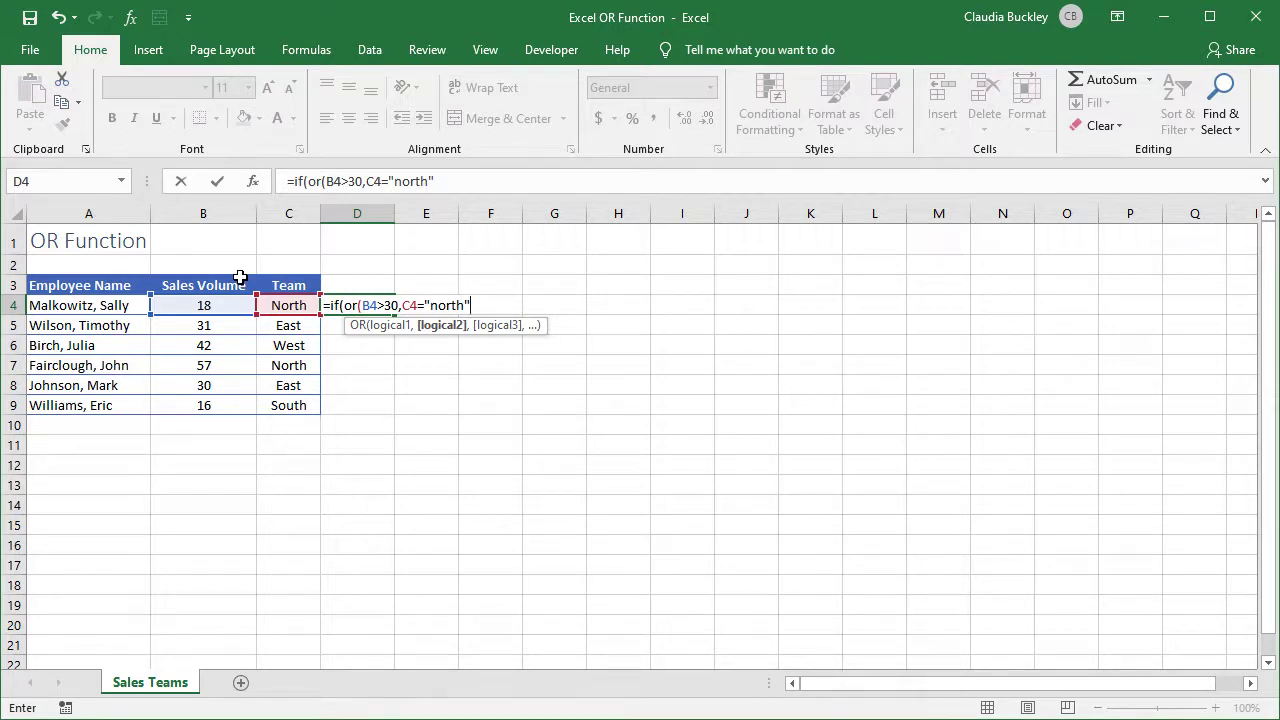
pyautogui.write('),')
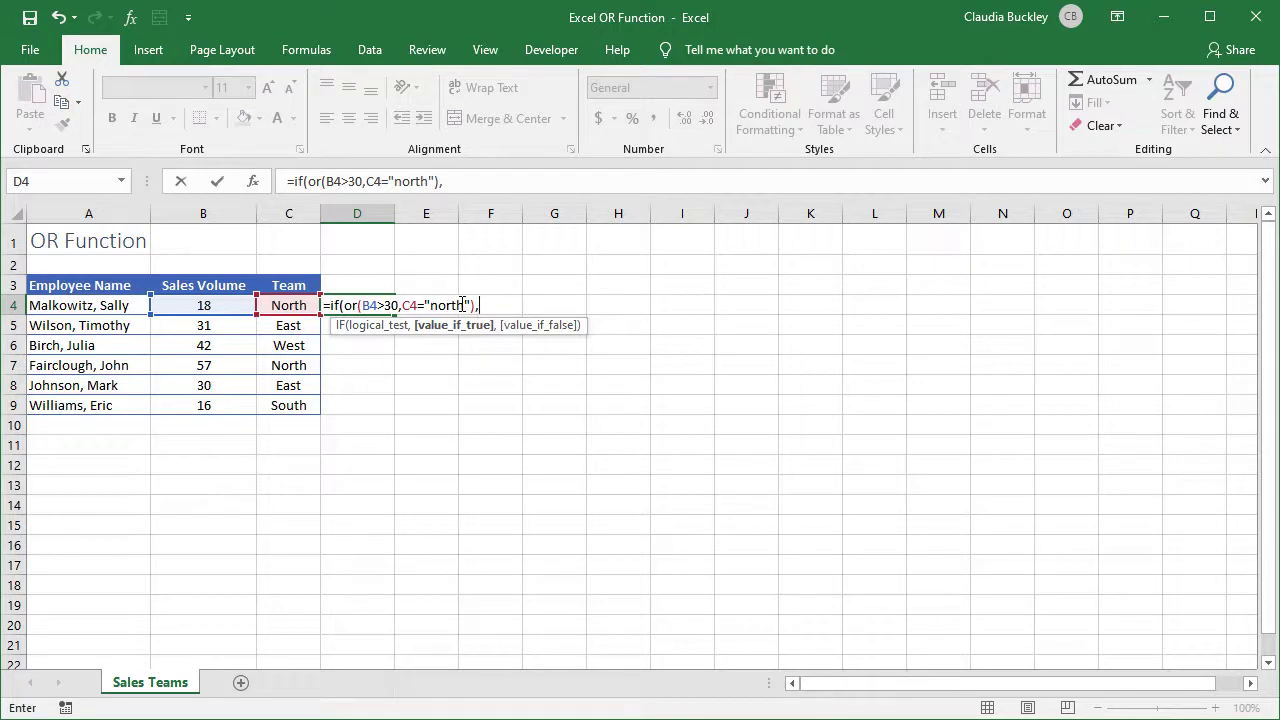
pyautogui.write('"Bonus",')
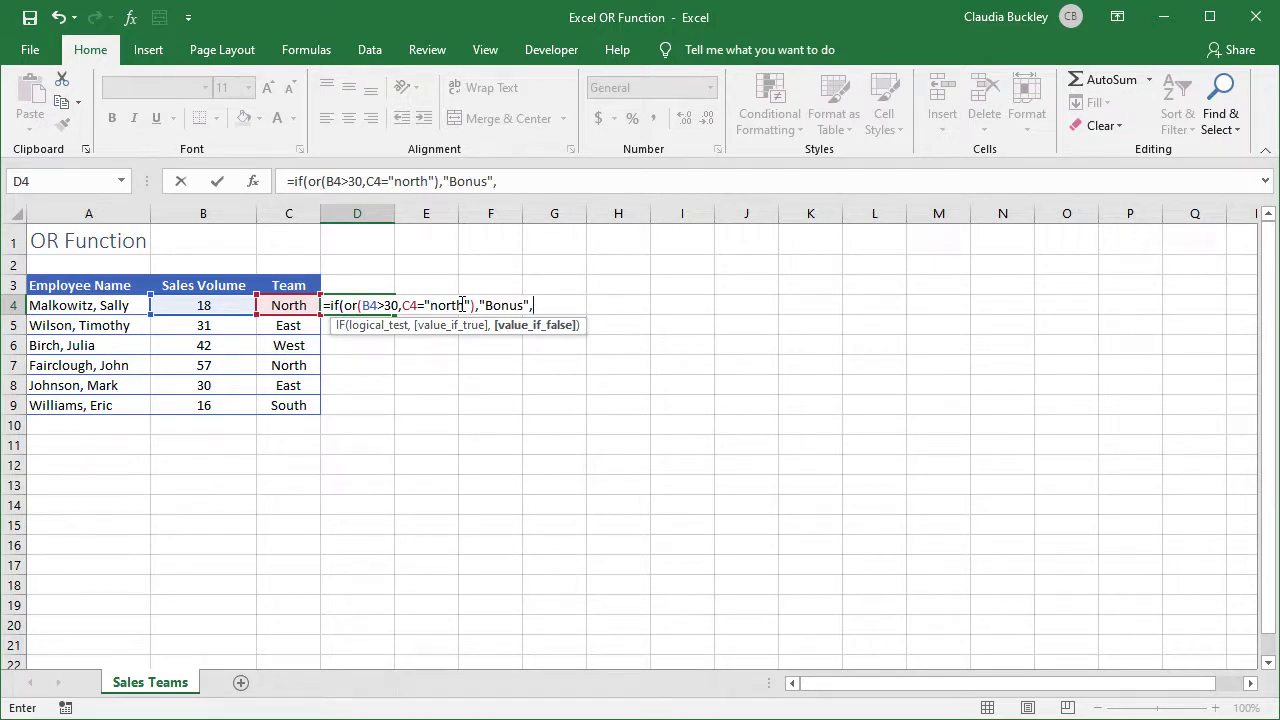
pyautogui.write('"")')
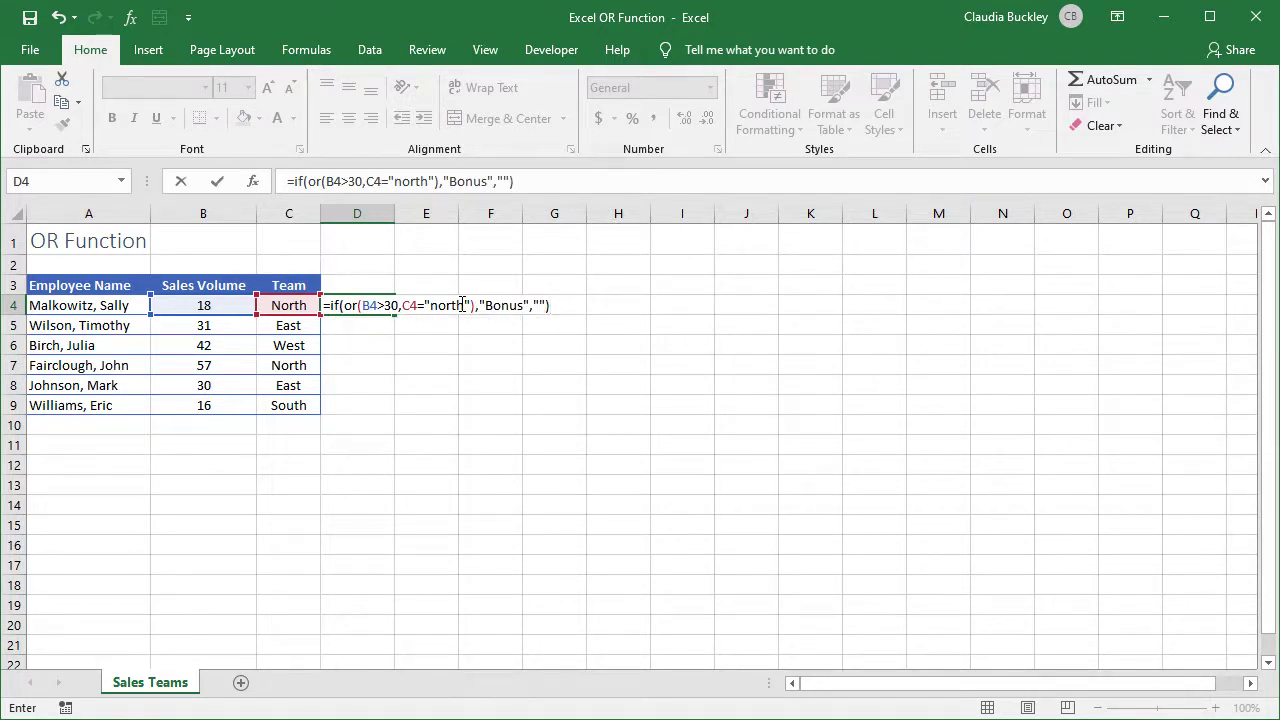
pyautogui.press('Return')
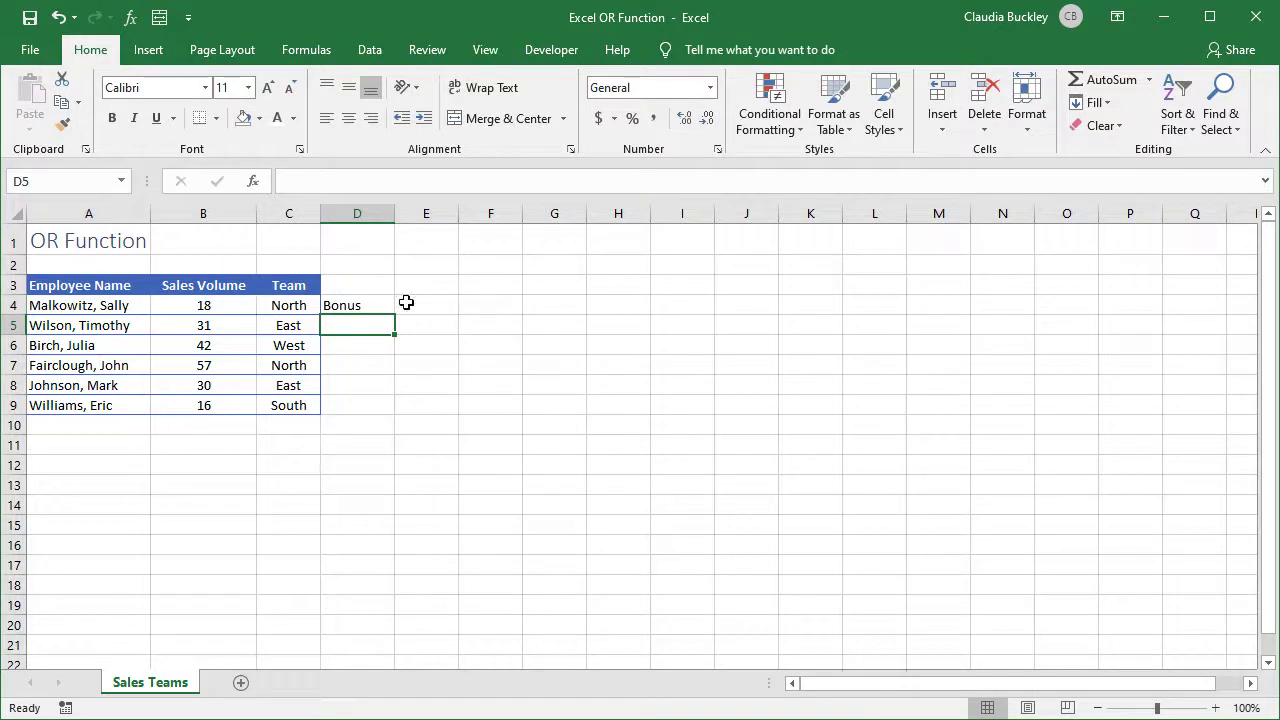
# Fill the IF formula from D4 down to D9 and review the bonus and blank cells
pyautogui.click(380, 305)
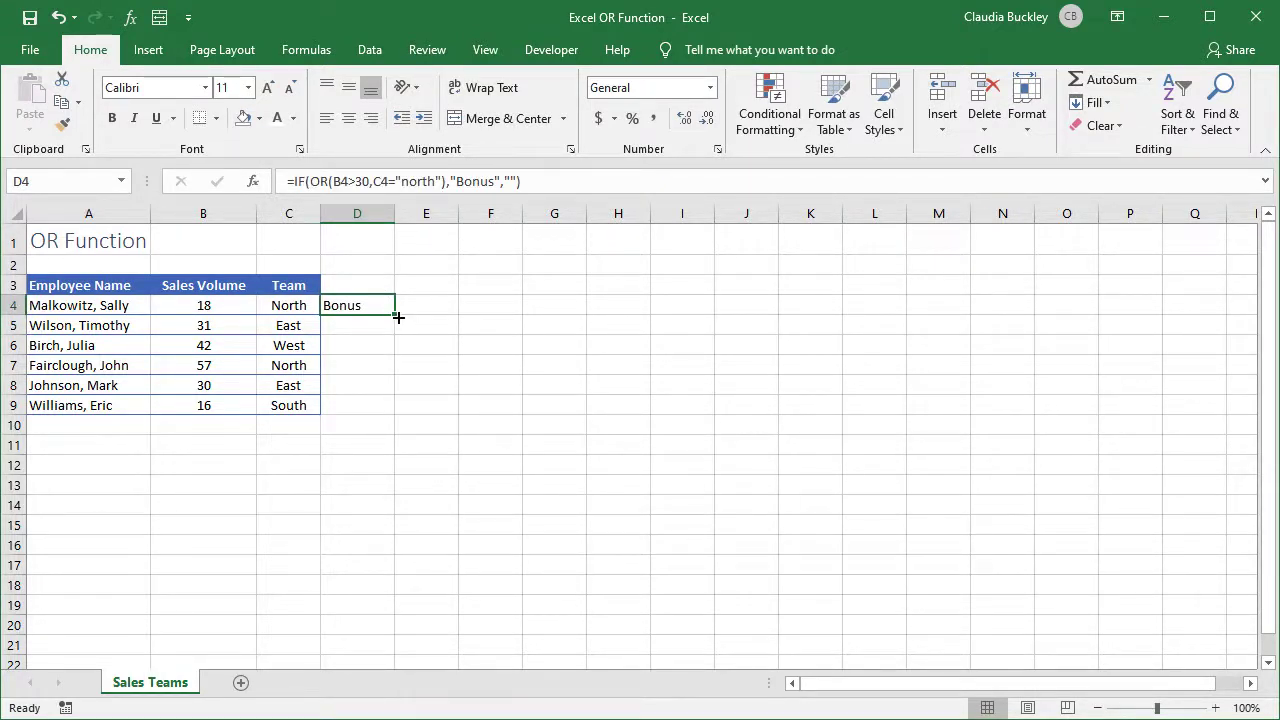
pyautogui.moveTo(398, 317); pyautogui.dragTo(363, 405)
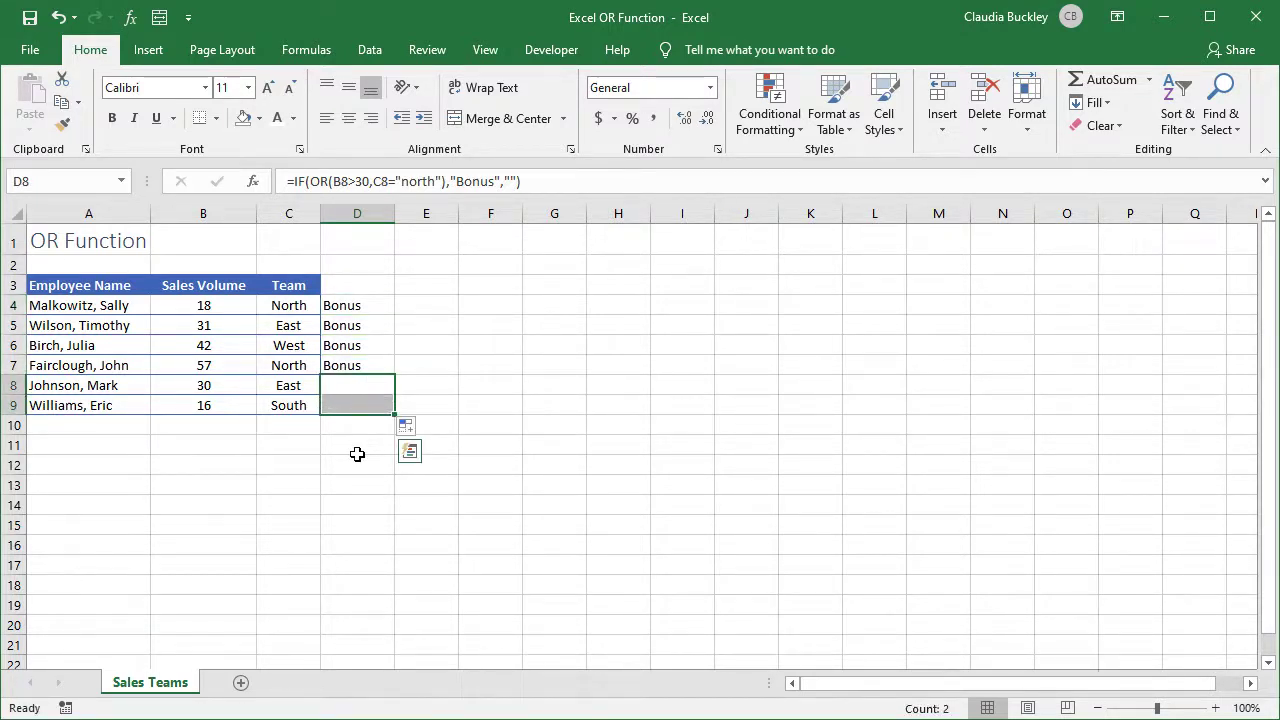
pyautogui.moveTo(371, 306); pyautogui.dragTo(373, 368)
pyautogui.click(368, 411)
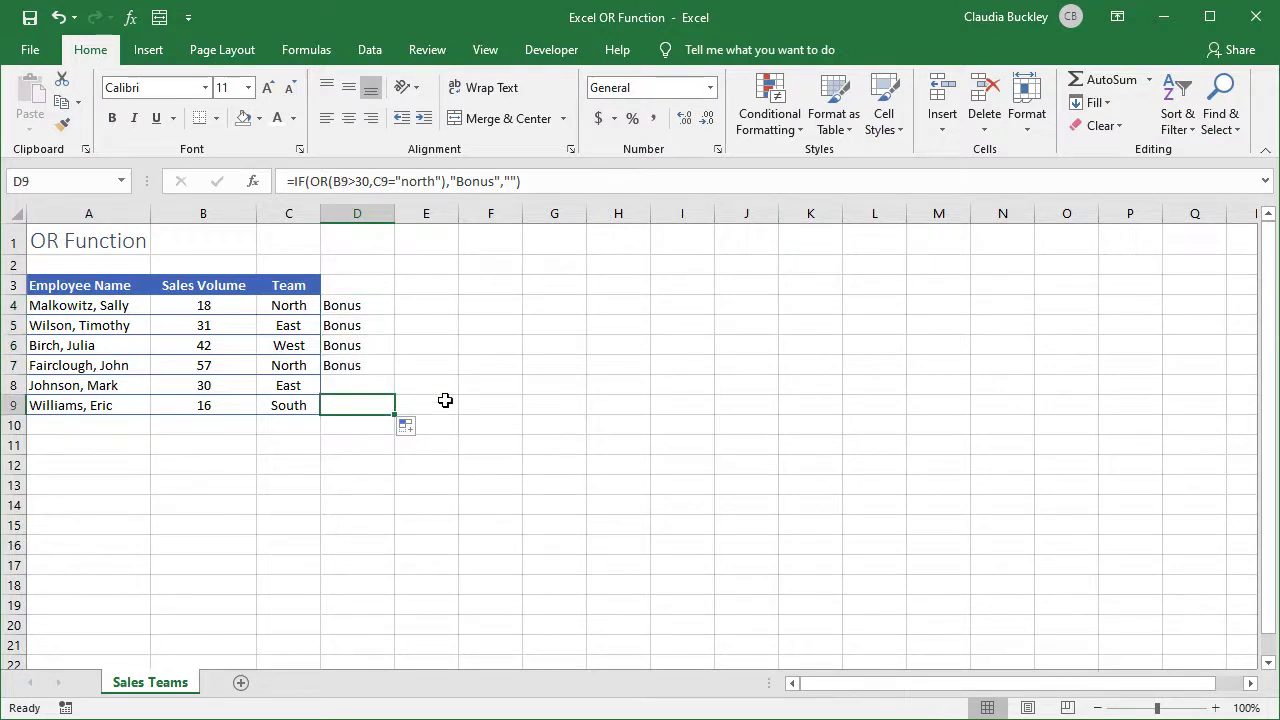